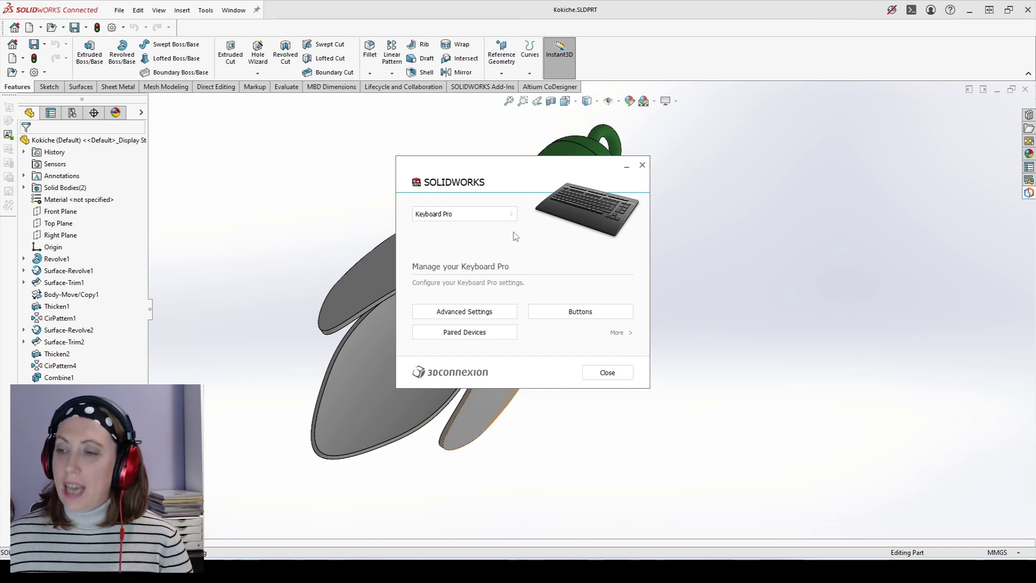
Keep Keyboard Pro as the managed device, view its paired devices and start adding a new one
left_click(441, 215)
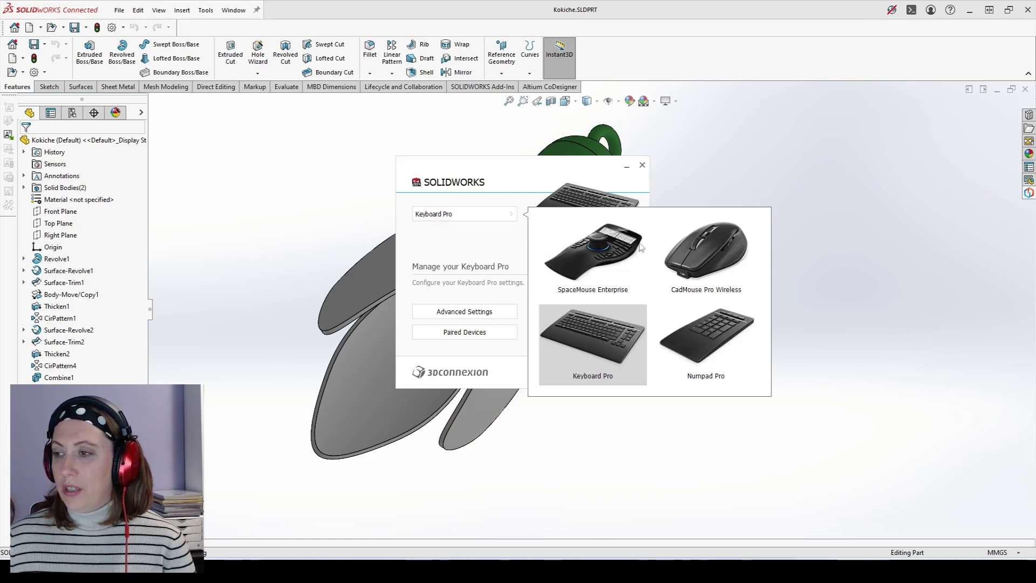
left_click(485, 257)
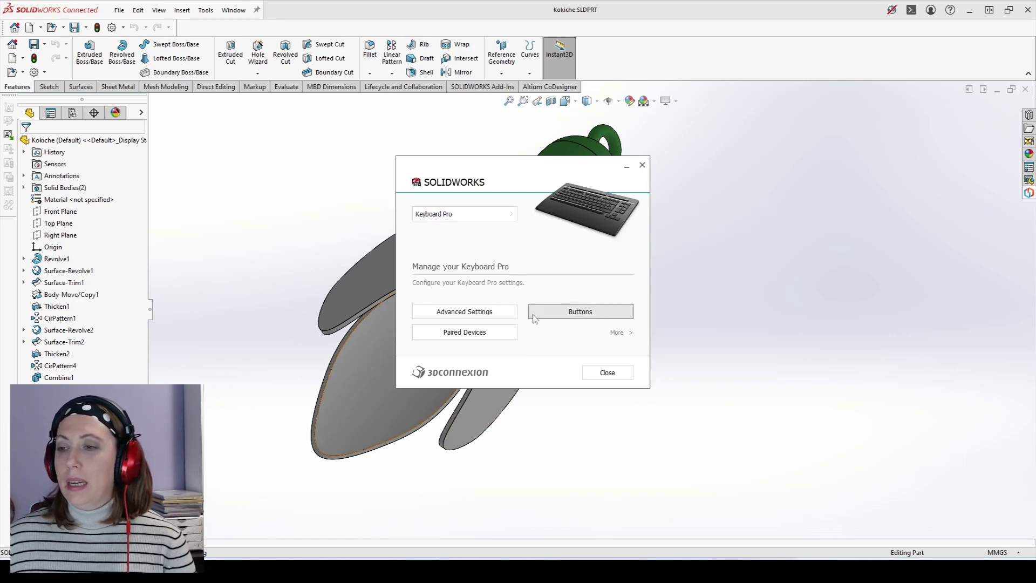
left_click(463, 332)
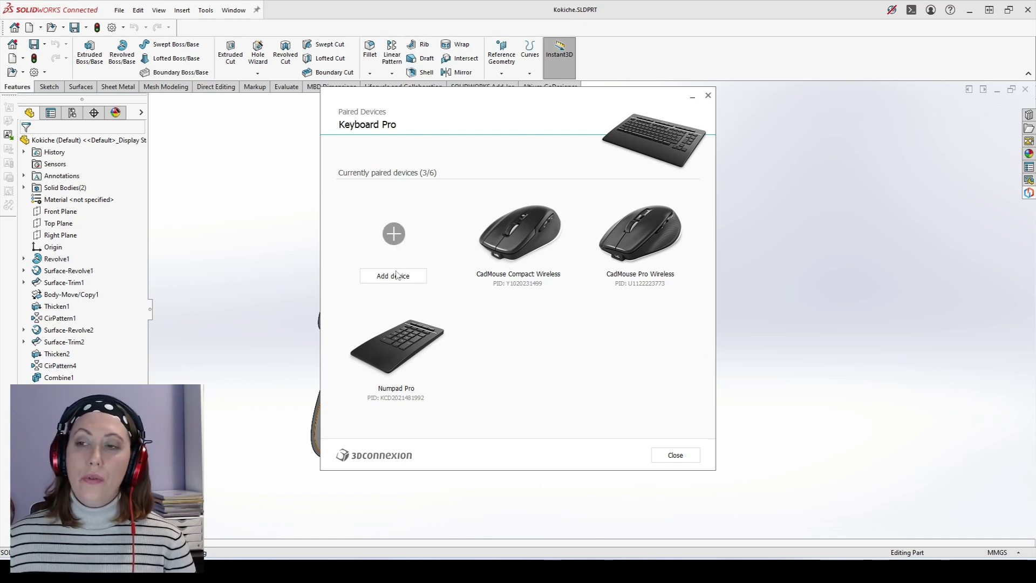
left_click(394, 234)
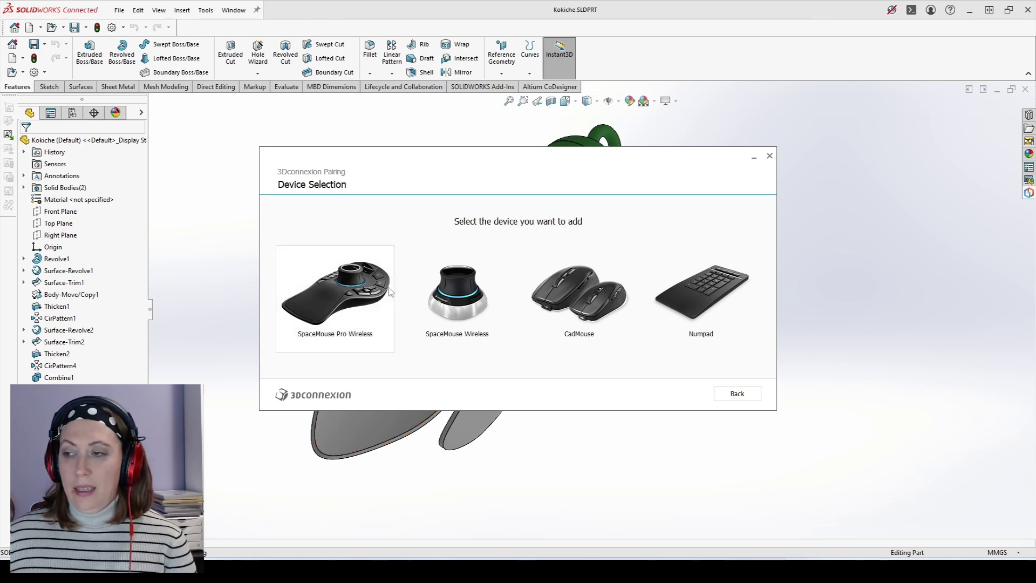
Select SpaceMouse Pro Wireless, run the receiver firmware update to 2.03 and continue to detection
left_click(335, 285)
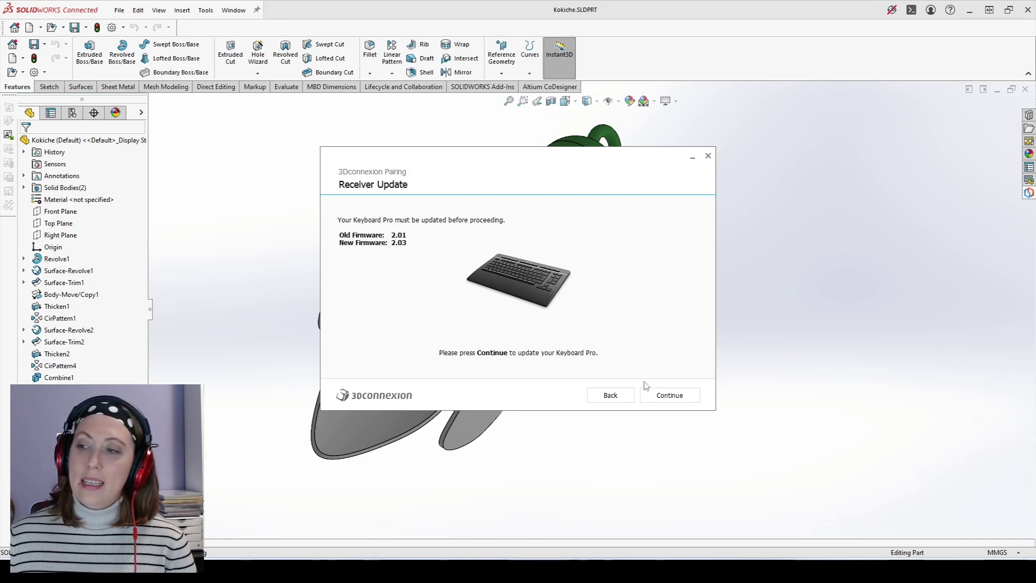
left_click(667, 395)
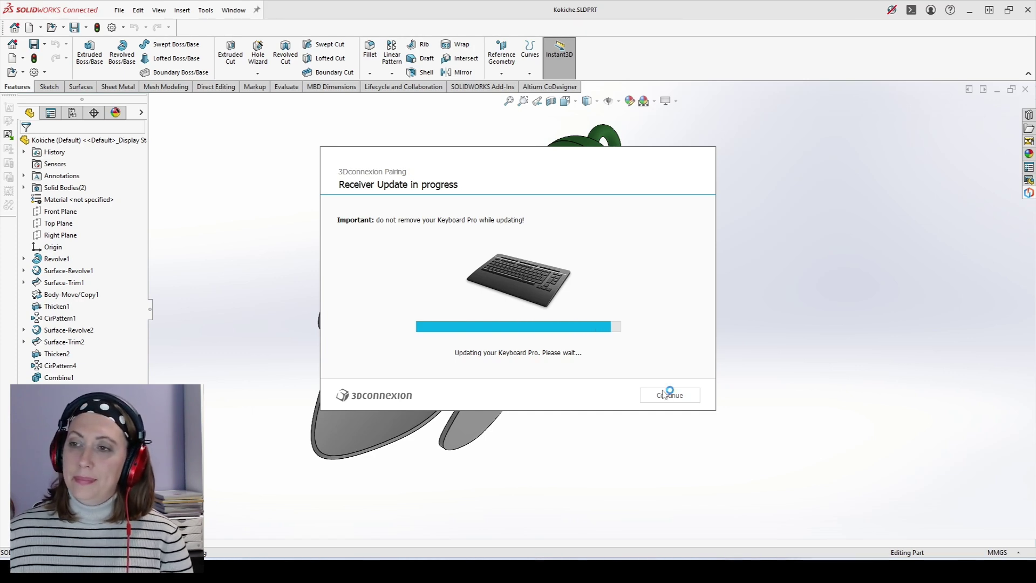
left_click(682, 399)
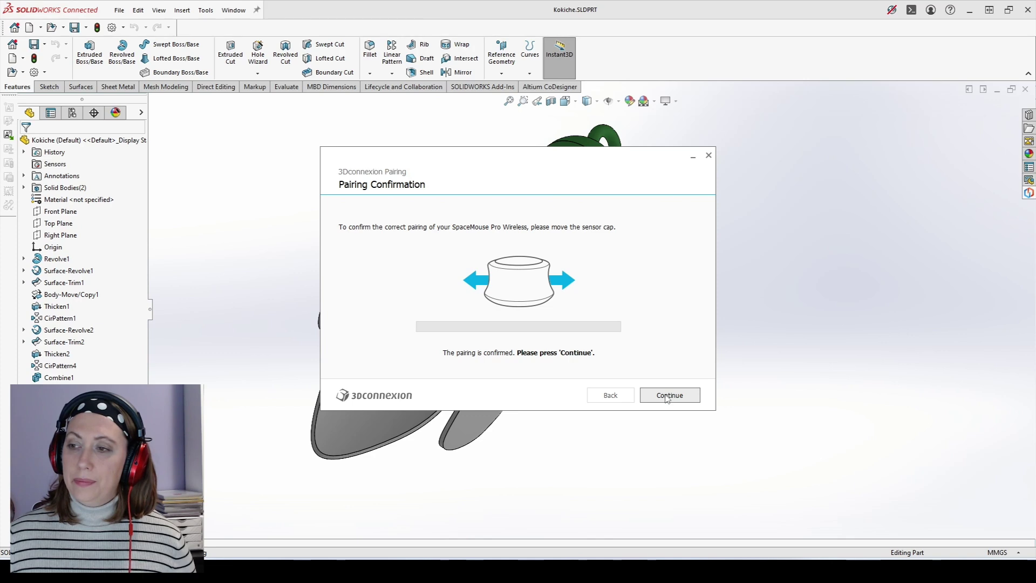
Accept the confirmed pairing and dismiss the Pairing Successful message
left_click(667, 398)
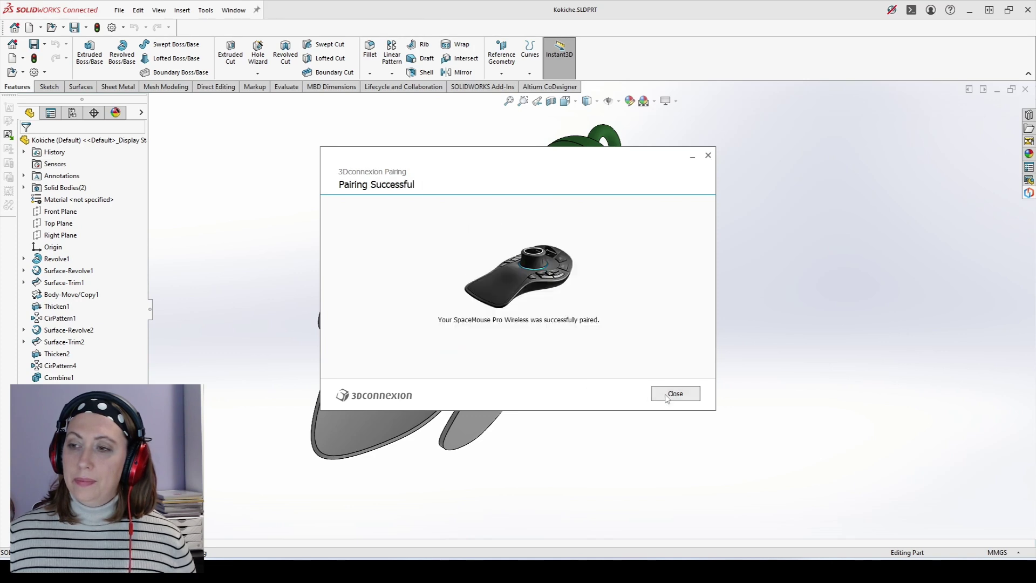
left_click(670, 396)
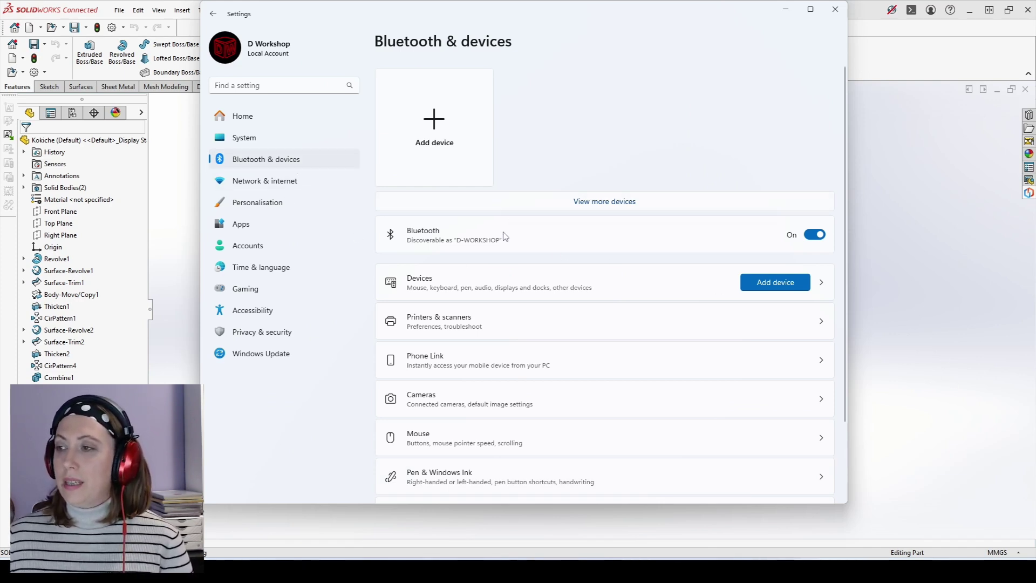
Add the SpaceMouse as a Bluetooth device in Windows Settings, then close Settings
left_click(430, 137)
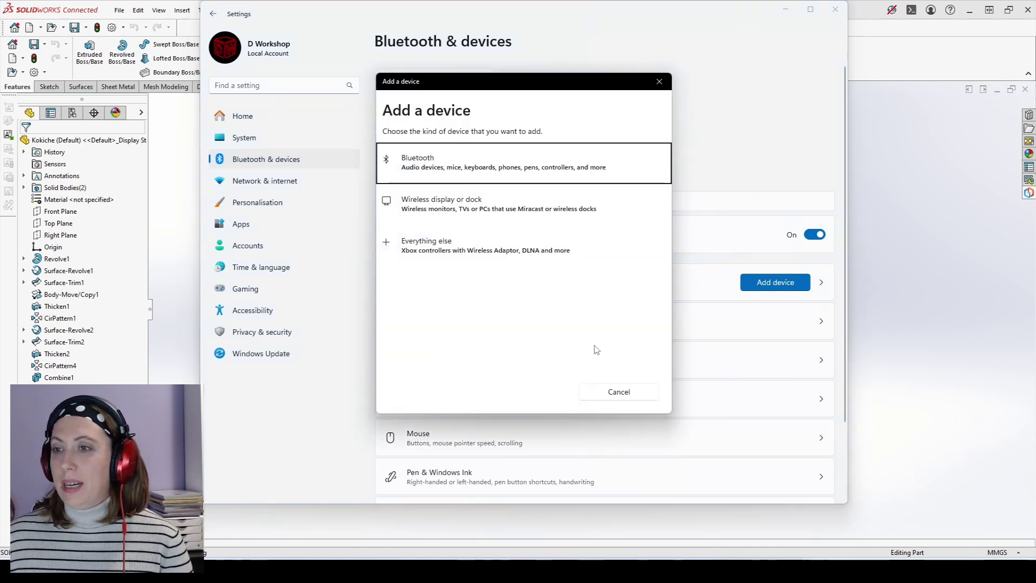
left_click(495, 159)
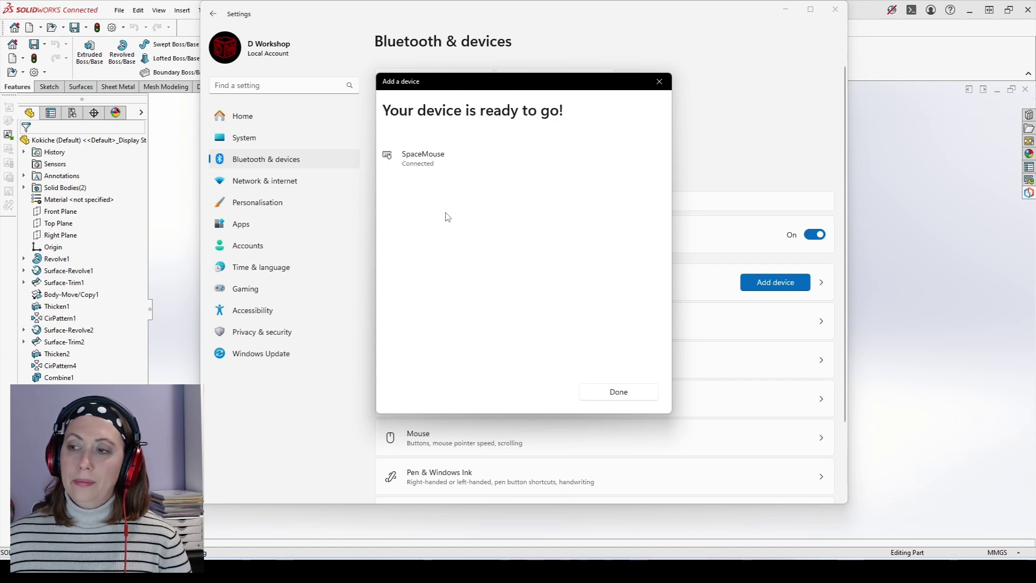
left_click(624, 396)
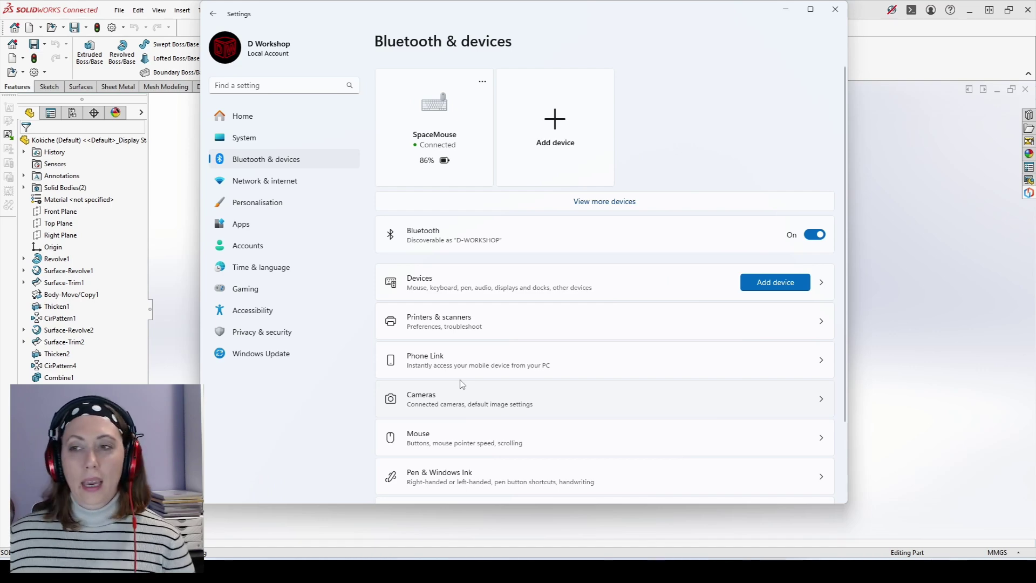
left_click(840, 10)
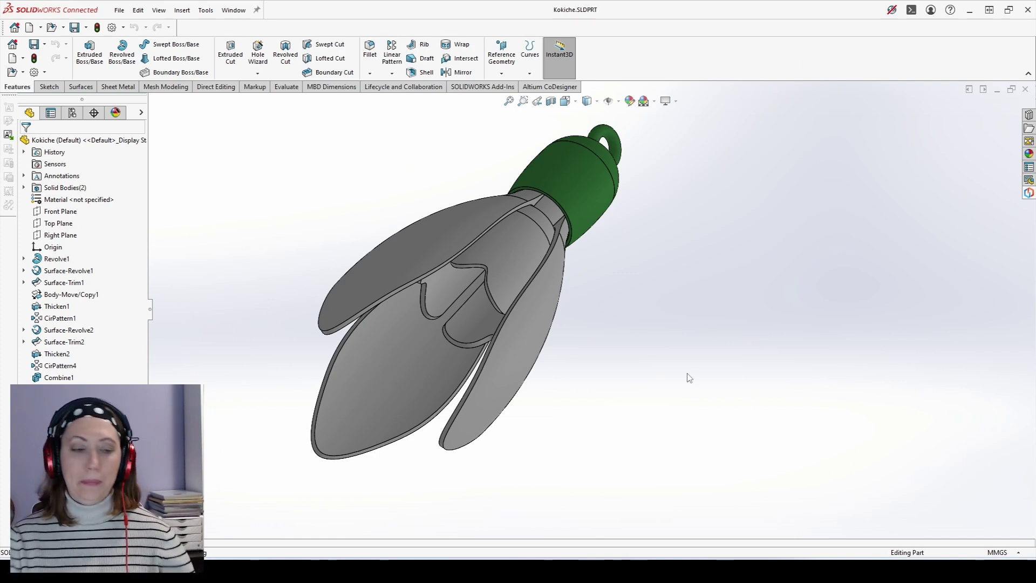
Orbit the snowdrop upright, lay it horizontal, spin it around and turn the petals downward
mouse_move(687, 377)
middle_mouse_down()
mouse_move(497, 274)
mouse_move(498, 346)
middle_mouse_up()
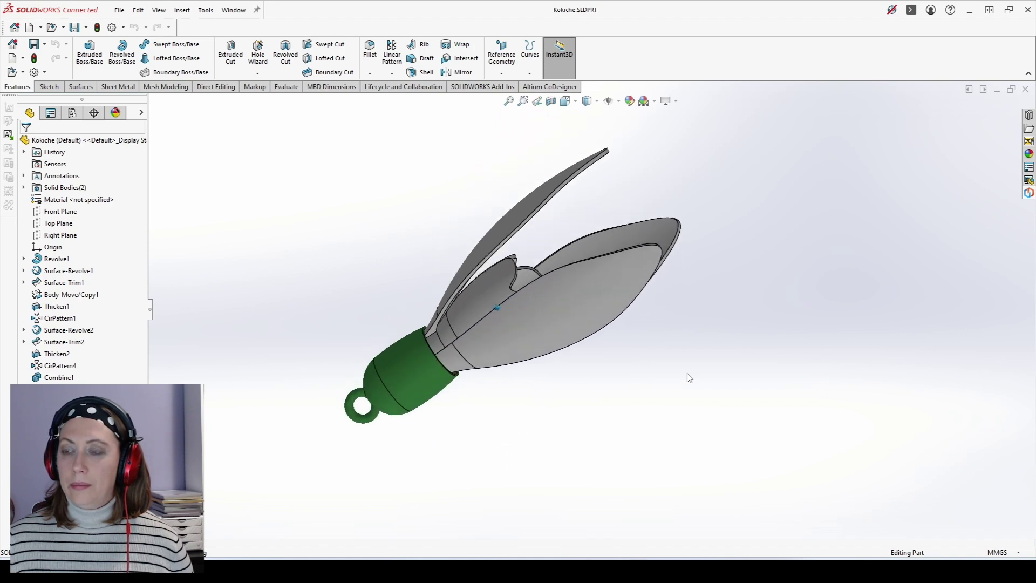
middle_click_drag(687, 377, 695, 377)
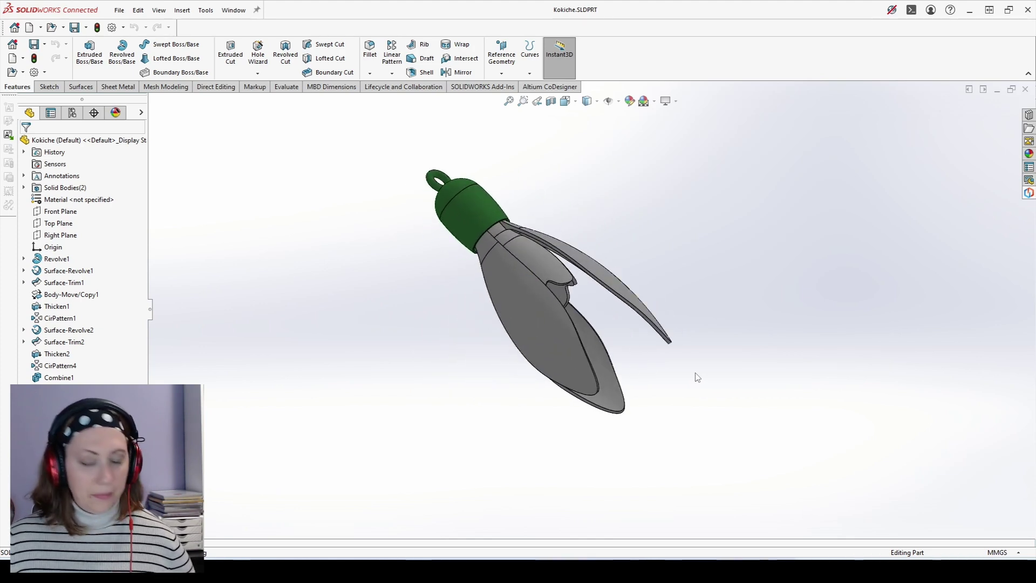
key("Left")
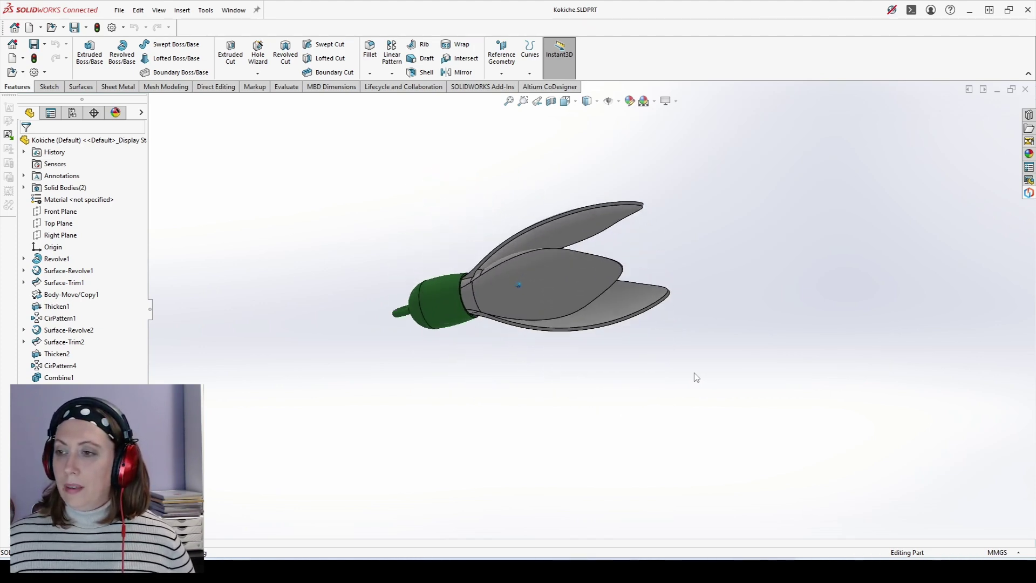
middle_click_drag(695, 378, 694, 377)
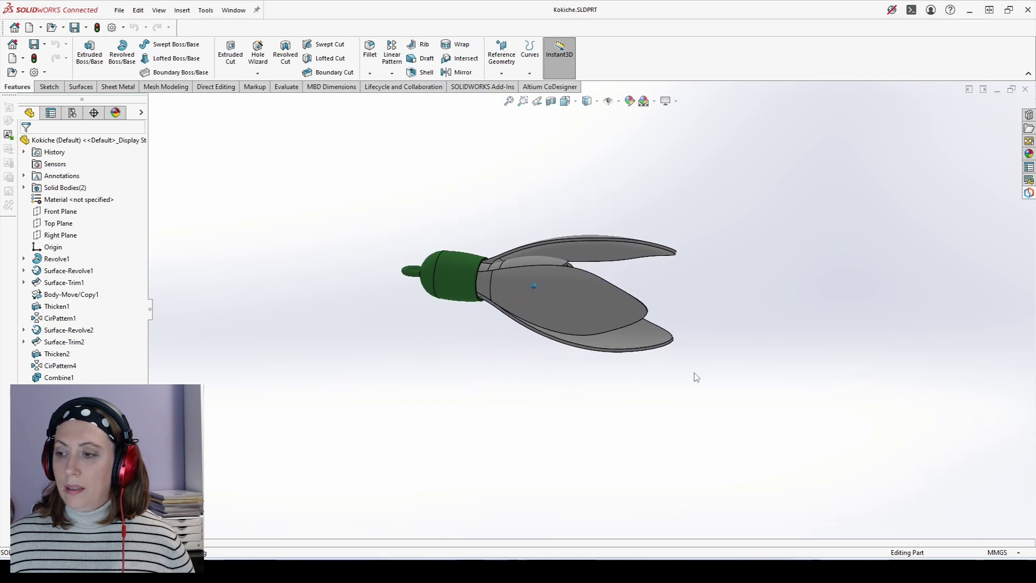
key("Left")
key("Left")
key("Left")
key("Left")
key("Left")
key("Left")
key("Left")
key("Left")
key("Left")
key("Left")
key("Left")
key("Left")
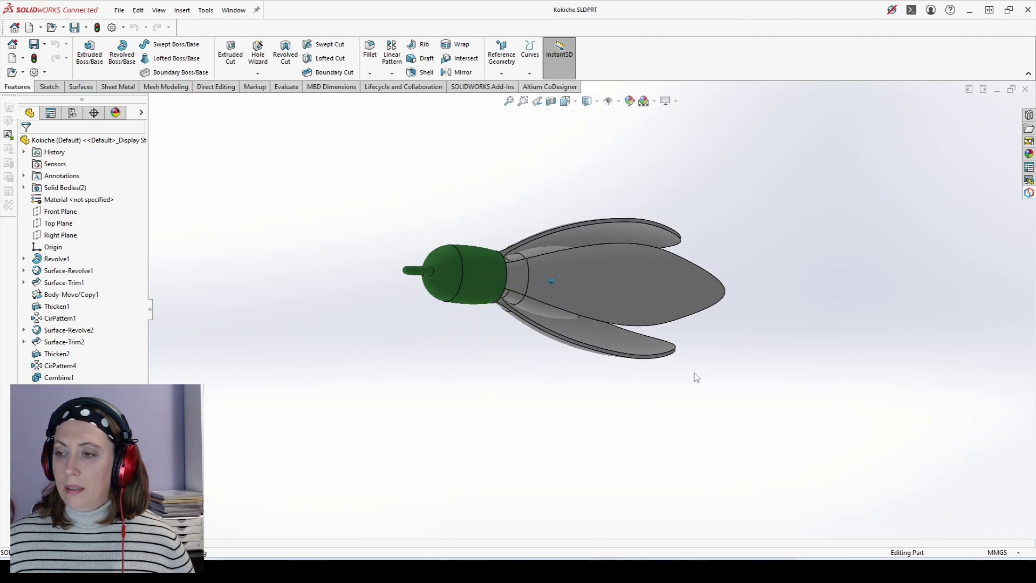
key("Up")
key("Up")
key("Up")
key("Up")
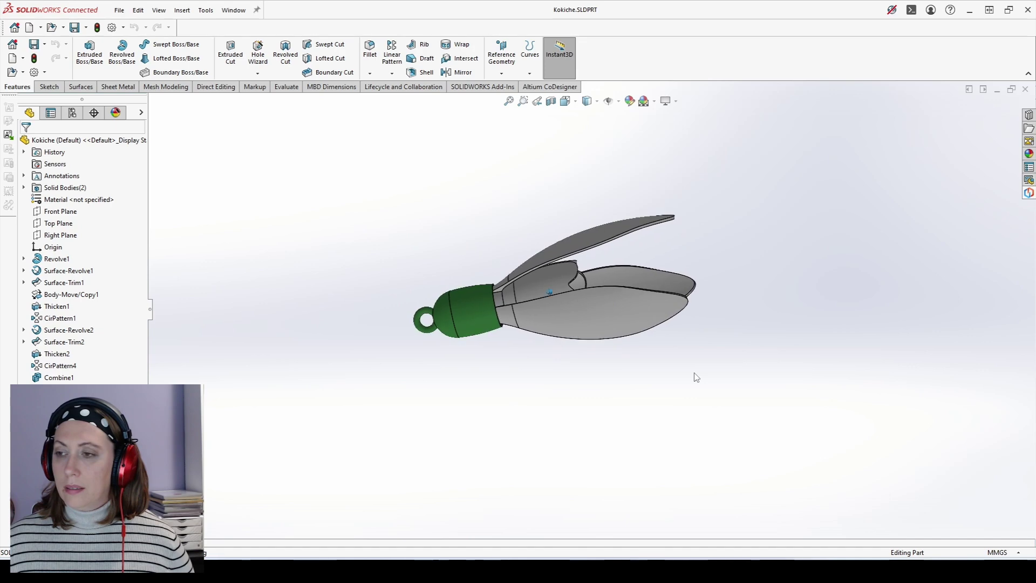
key("alt+Right")
key("alt+Right")
key("alt+Right")
key("alt+Right")
key("alt+Right")
key("alt+Right")
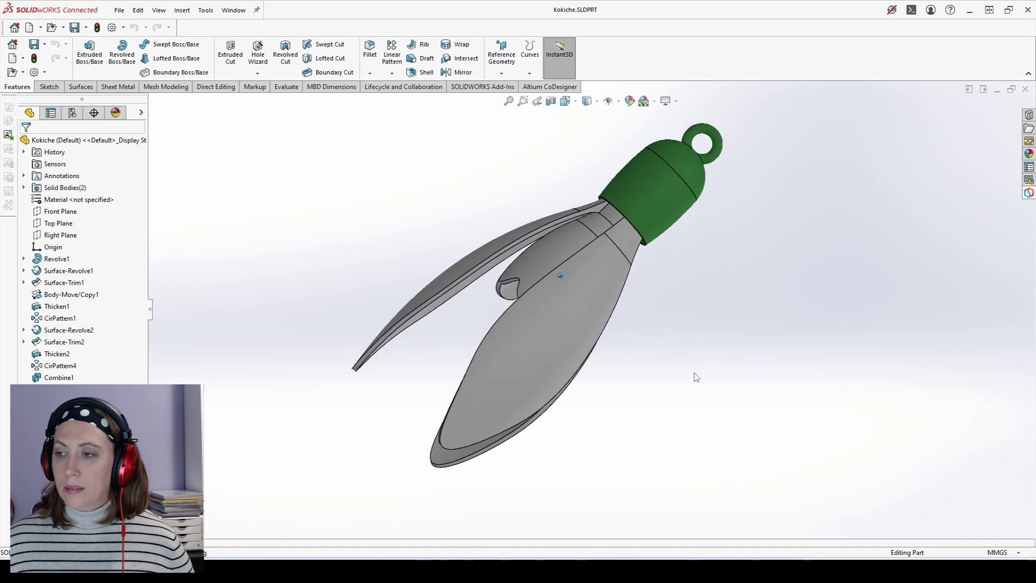
key("Left")
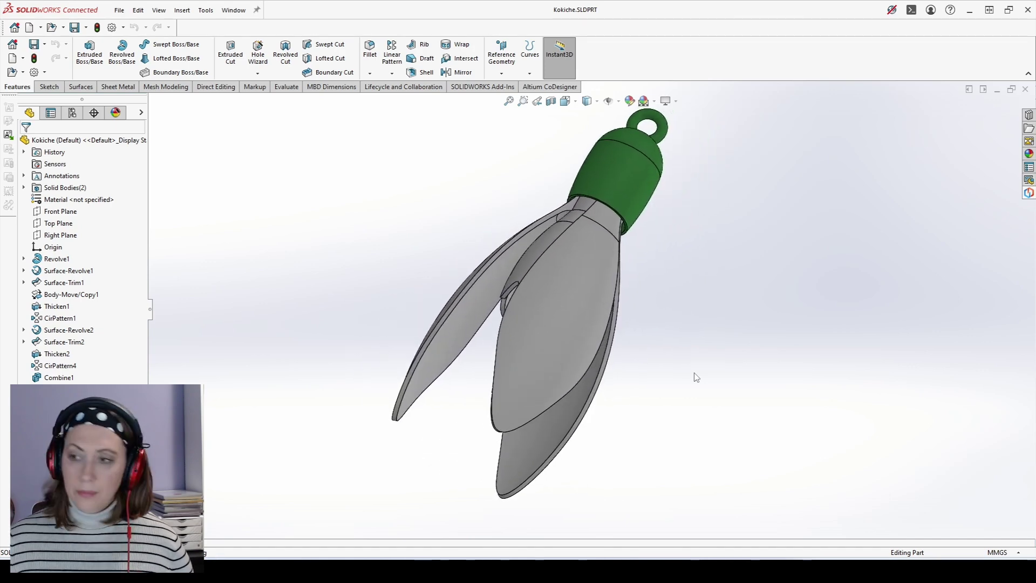
View the flower end-on, then a side view with the cap on top, rotating in quarter turns
key("ctrl+6")
key("Right")
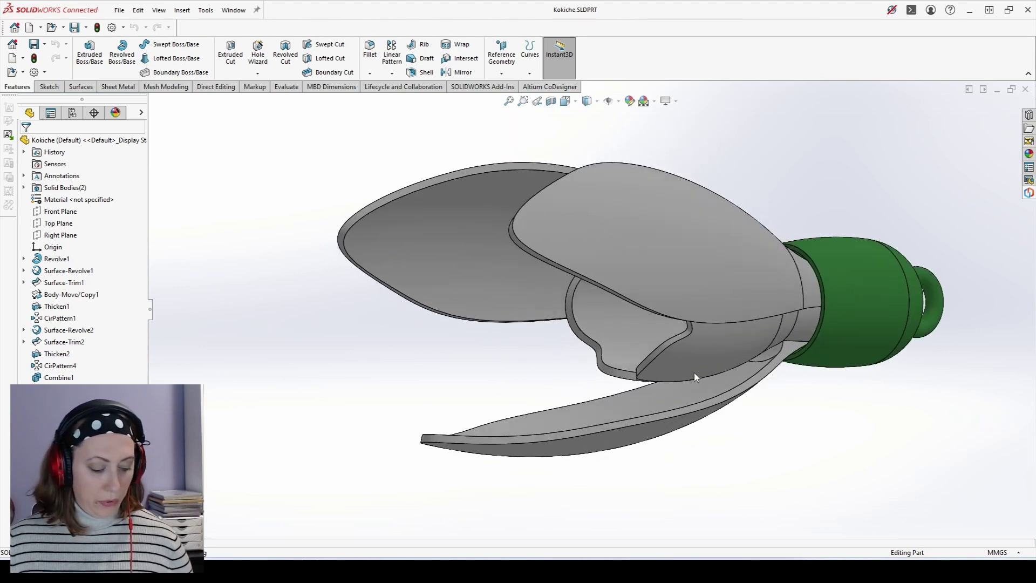
key("alt+Left")
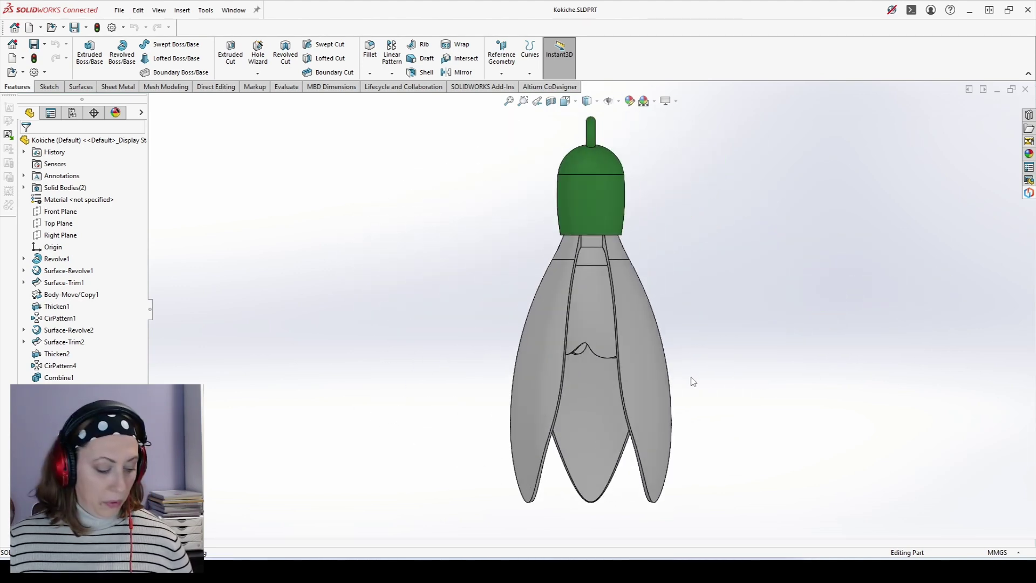
key("alt+Right")
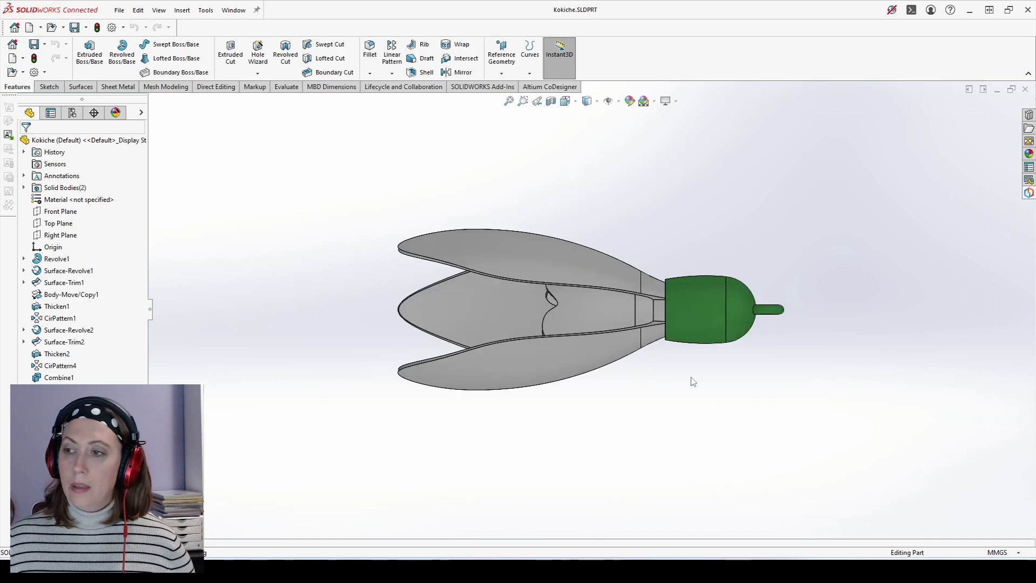
key("alt+Right")
key("alt+Right")
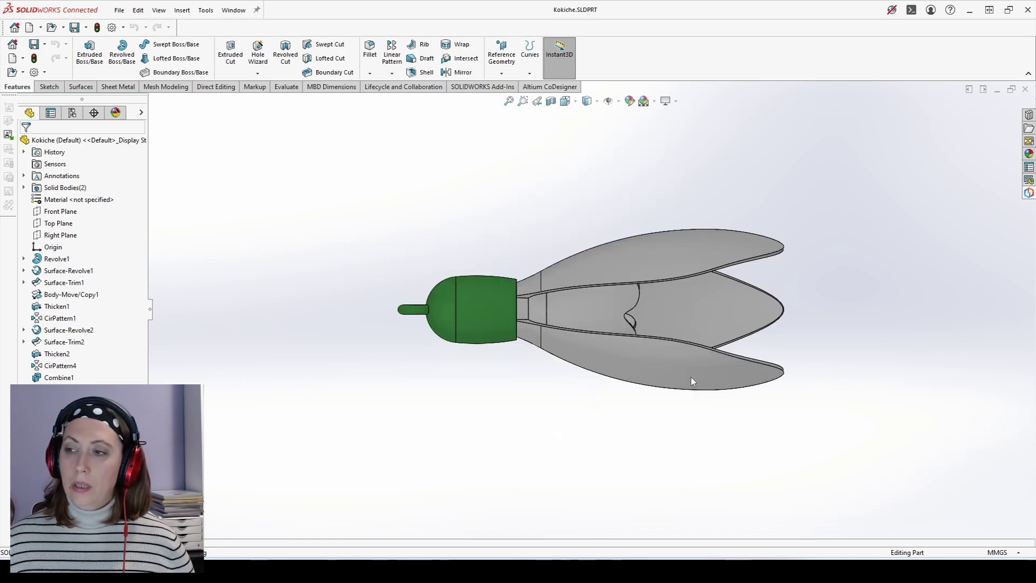
key("alt+Right")
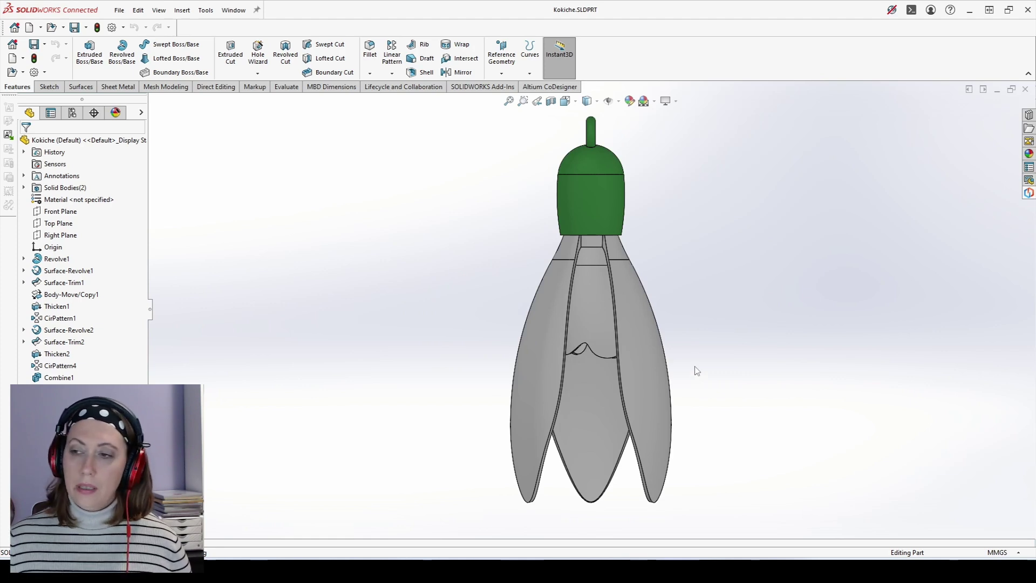
scroll(697, 371, "up", 2)
scroll(698, 365, "up", 1)
scroll(699, 363, "down", 2)
scroll(702, 362, "down", 1)
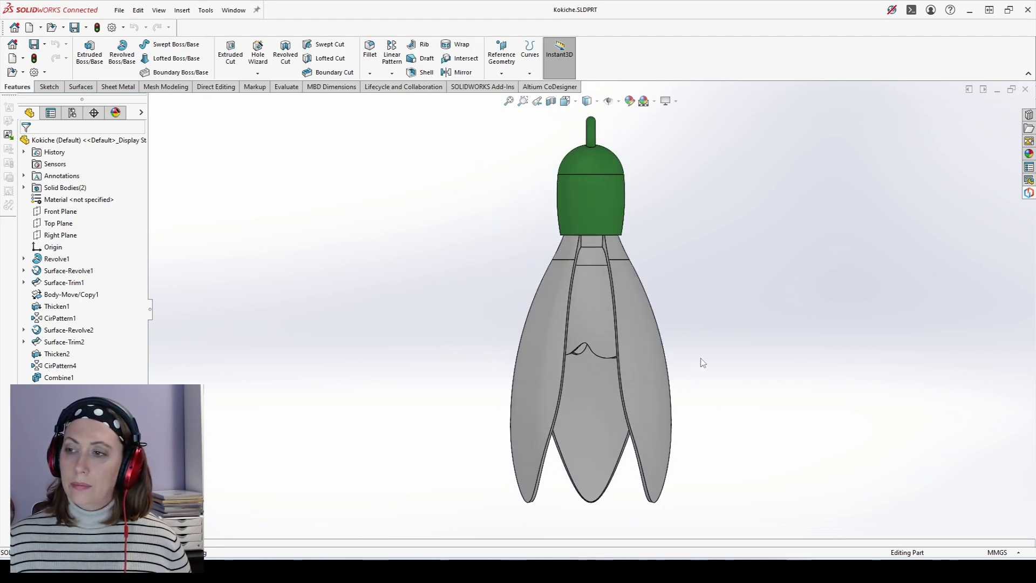
scroll(702, 363, "down", 2)
scroll(700, 365, "up", 2)
scroll(699, 366, "up", 3)
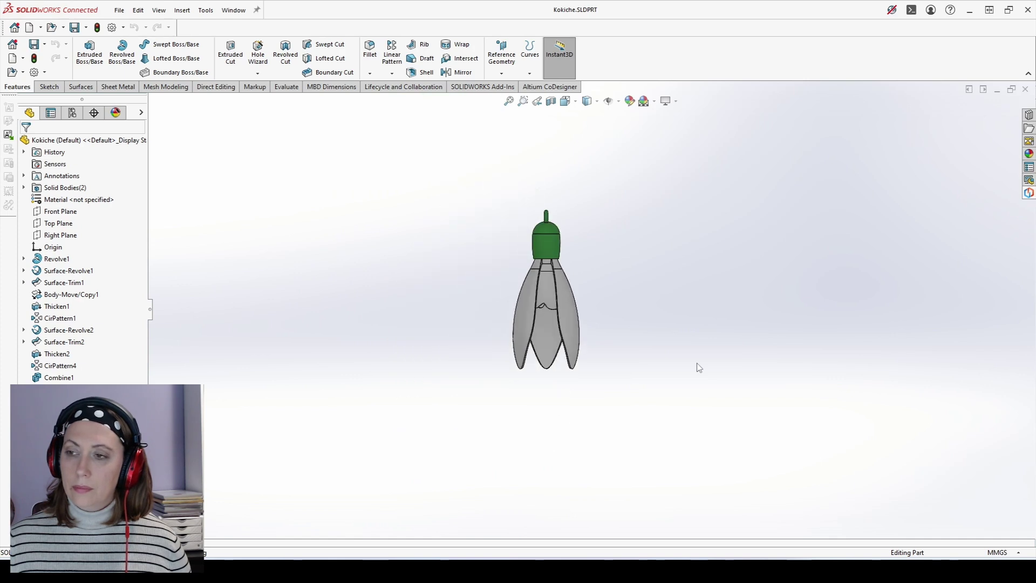
Tilt the model in 3D, flip it nose-down and zoom in about 2.5 times
key("Up")
key("Down")
key("Down")
key("Left")
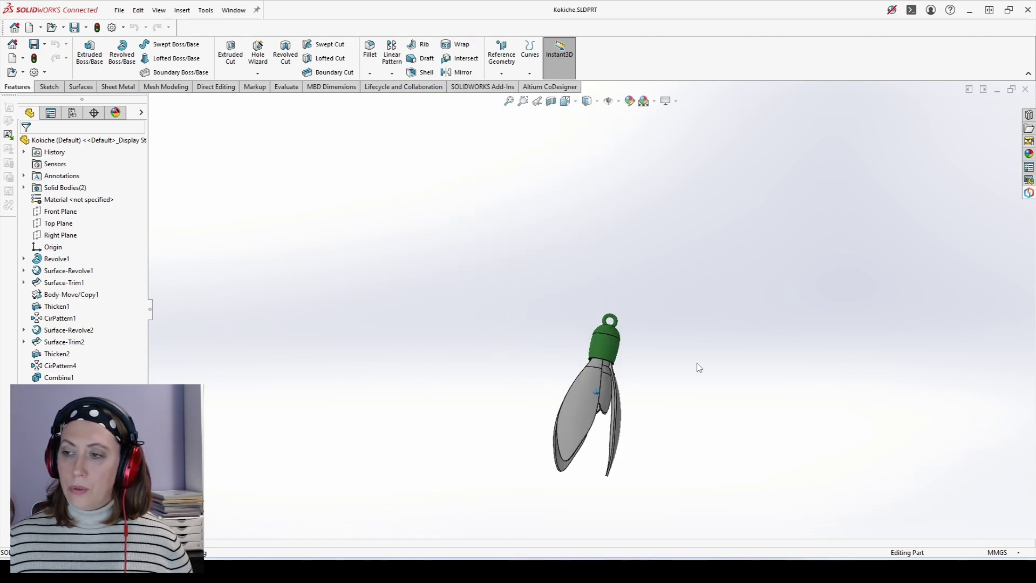
key("Right")
key("Down")
key("Down")
key("Down")
key("Down")
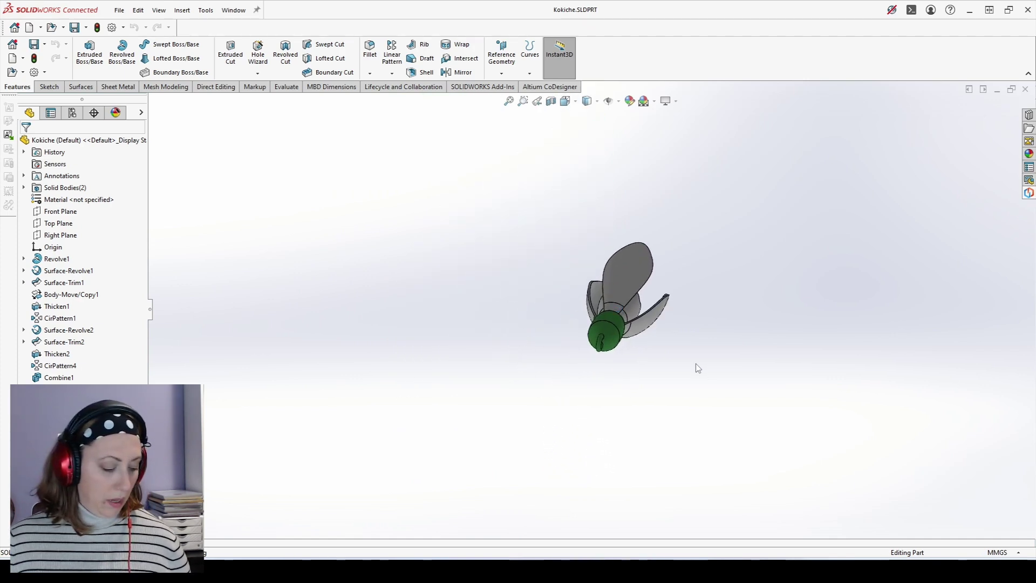
key("shift+z")
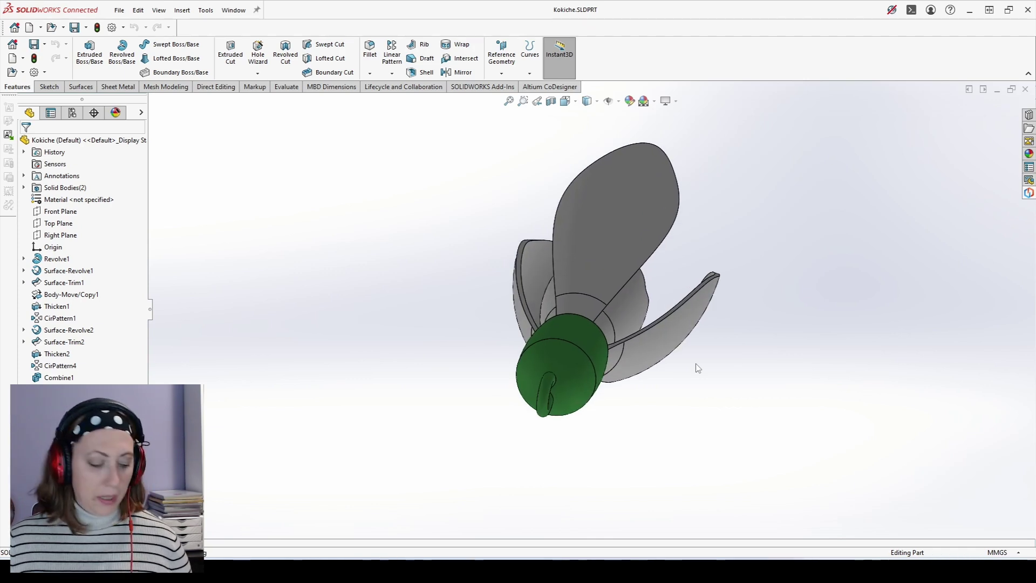